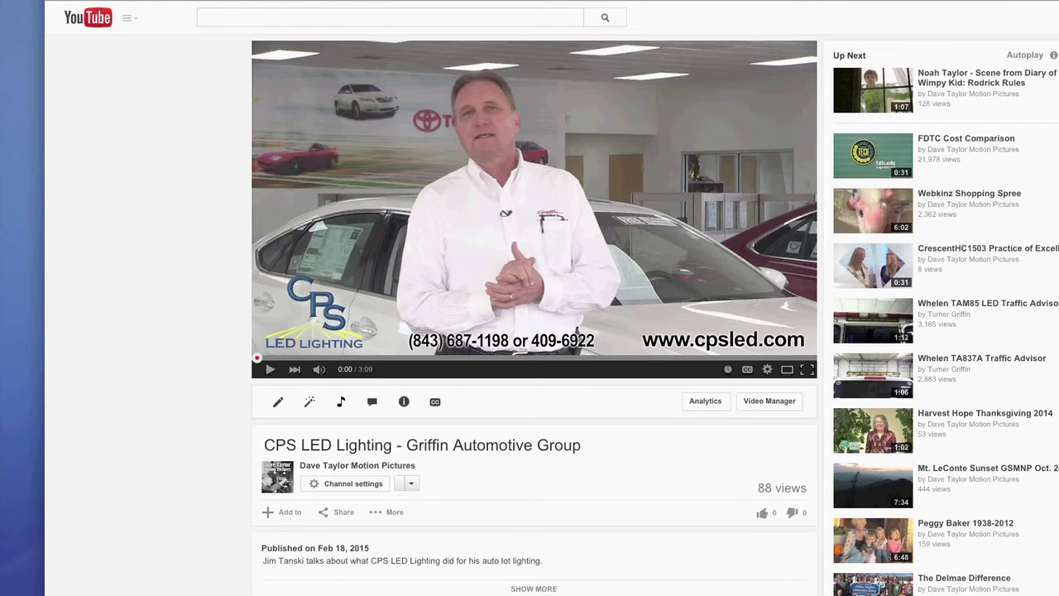
# Step: Scroll down the CPS LED Lighting video page to reach its CC controls
pyautogui.scroll(-1, 529, 298)
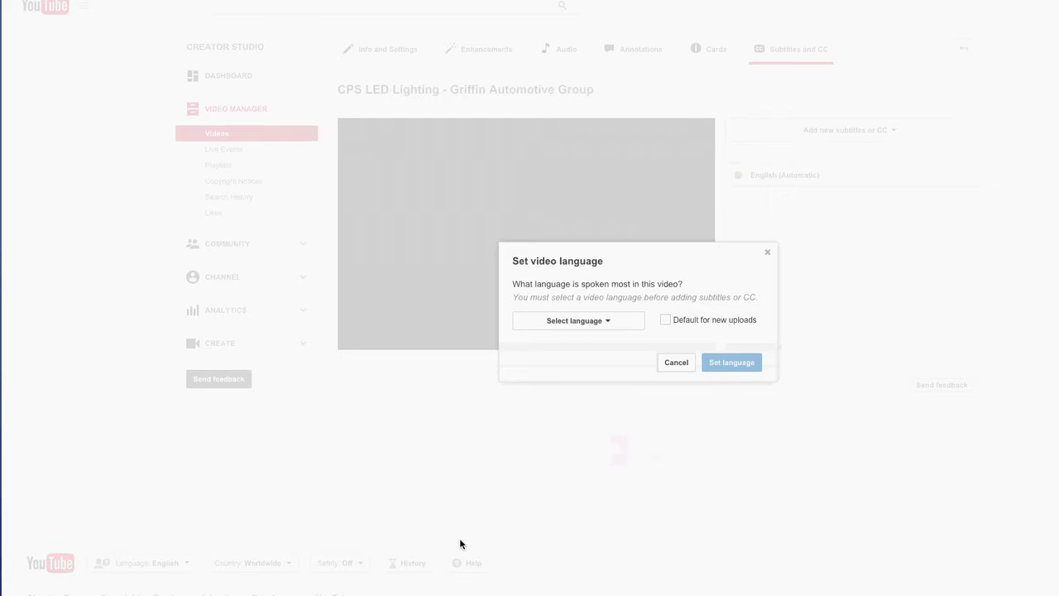
# Step: Set the video language to English and open the English (Automatic) caption track
pyautogui.click(590, 320)
pyautogui.click(561, 345)
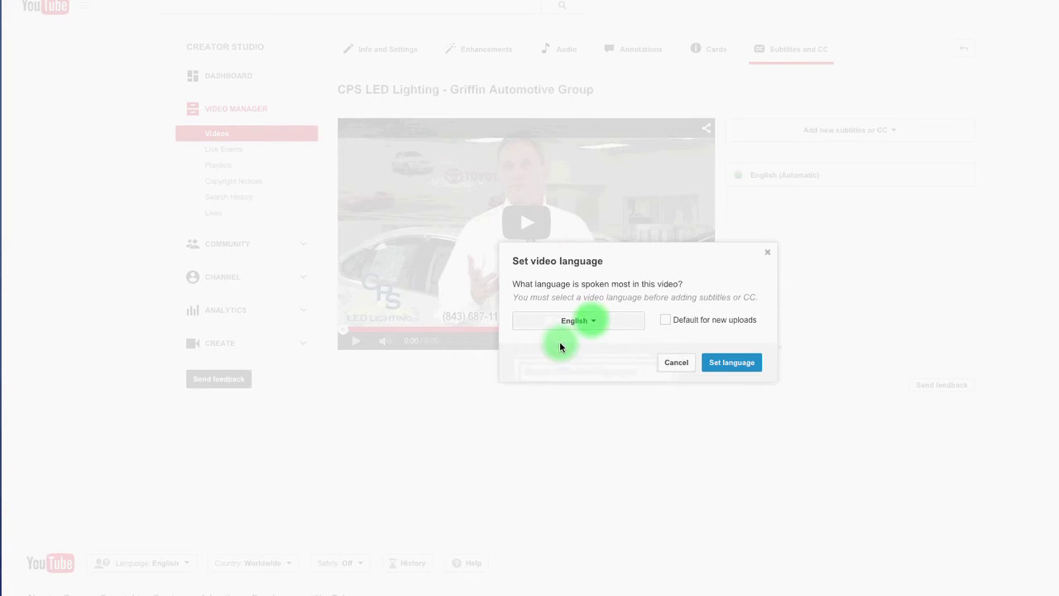
pyautogui.click(738, 365)
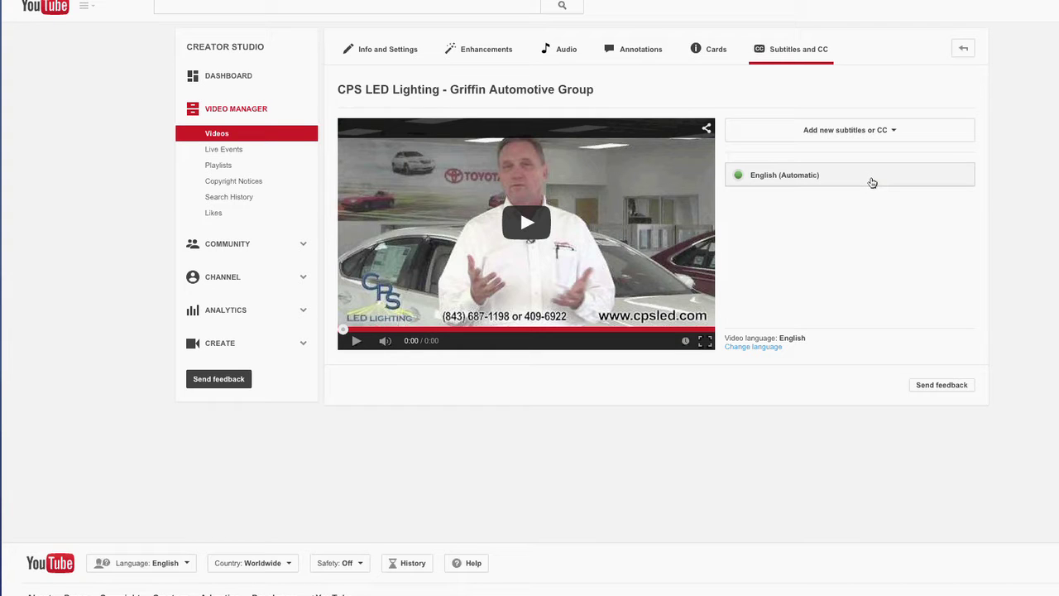
pyautogui.click(872, 182)
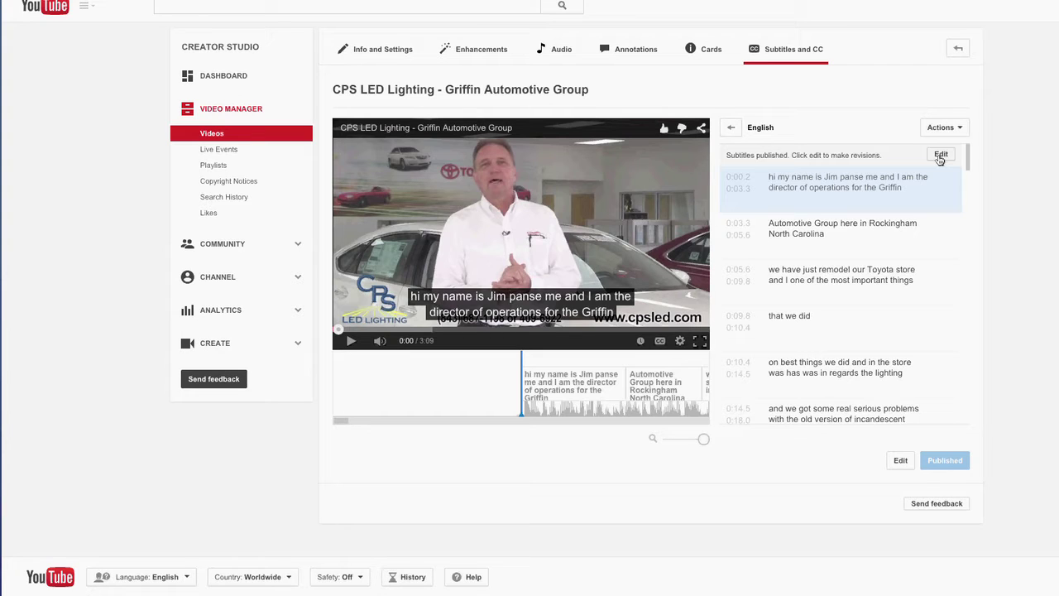
# Step: Edit the caption track and capitalise 'Hi' at the start of the first caption
pyautogui.click(940, 155)
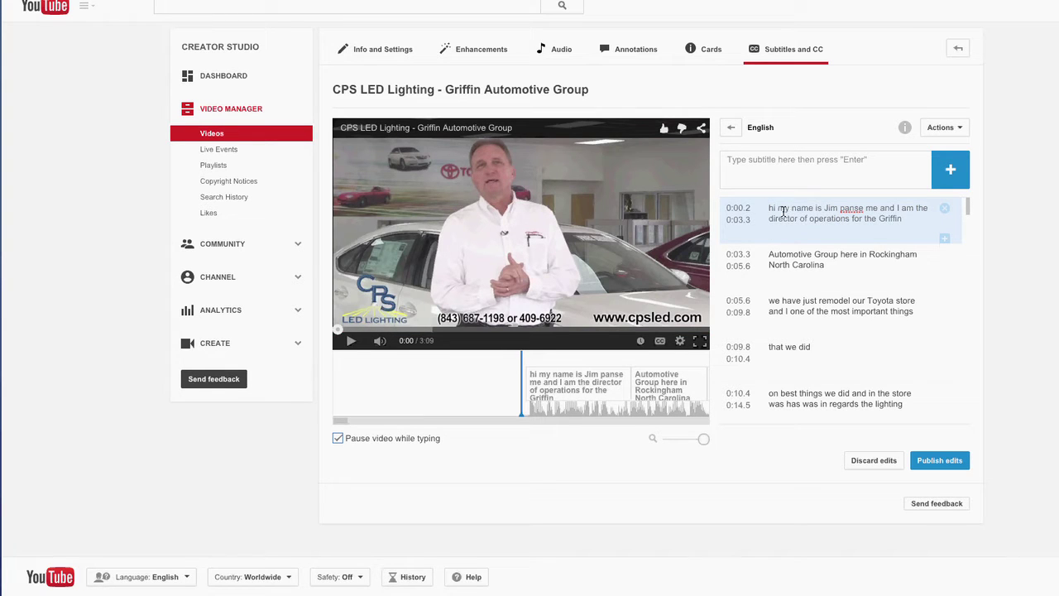
pyautogui.click(774, 209)
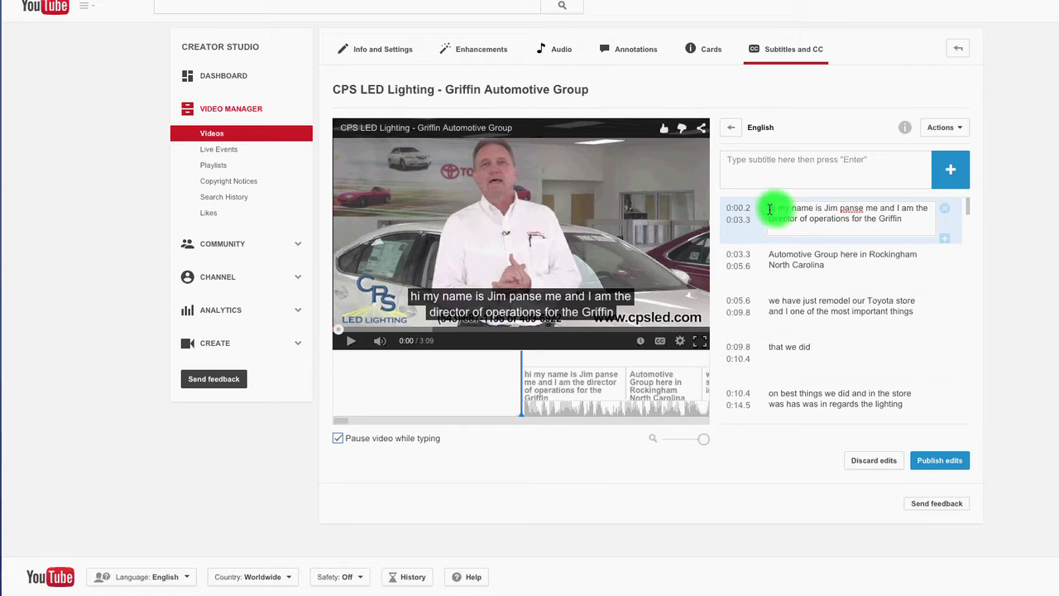
pyautogui.press('Delete')
pyautogui.write('H')
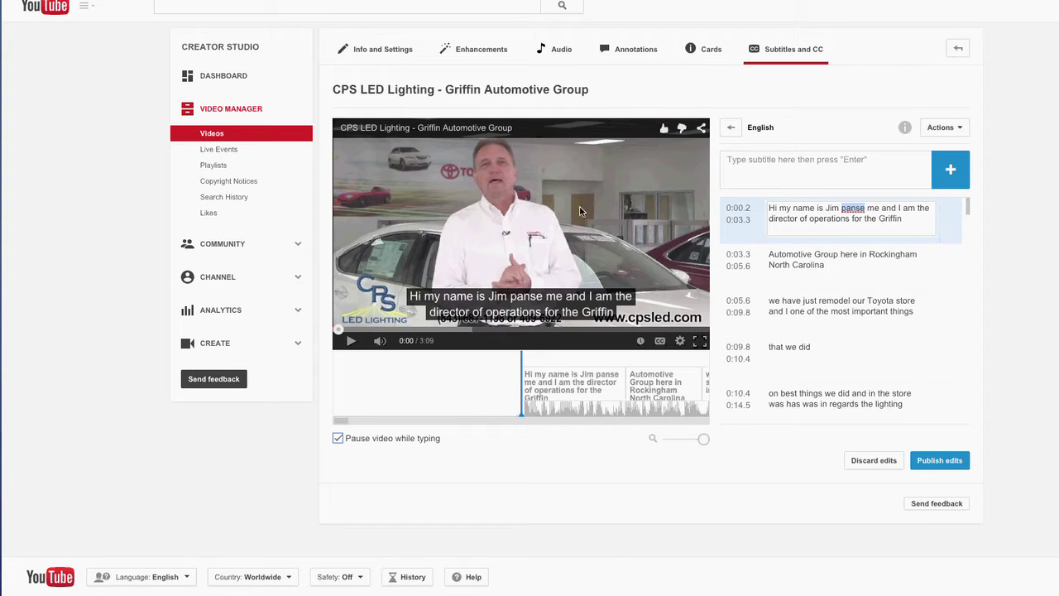
# Step: Check playback, then correct the speaker's surname and delete the extra 'me' in the first line
pyautogui.click(351, 343)
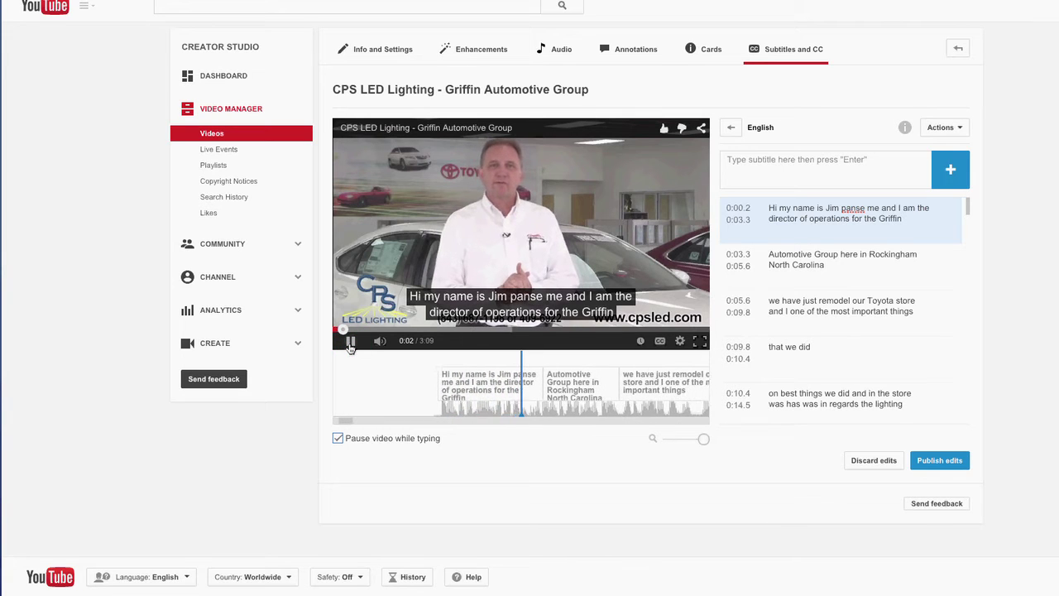
pyautogui.click(351, 346)
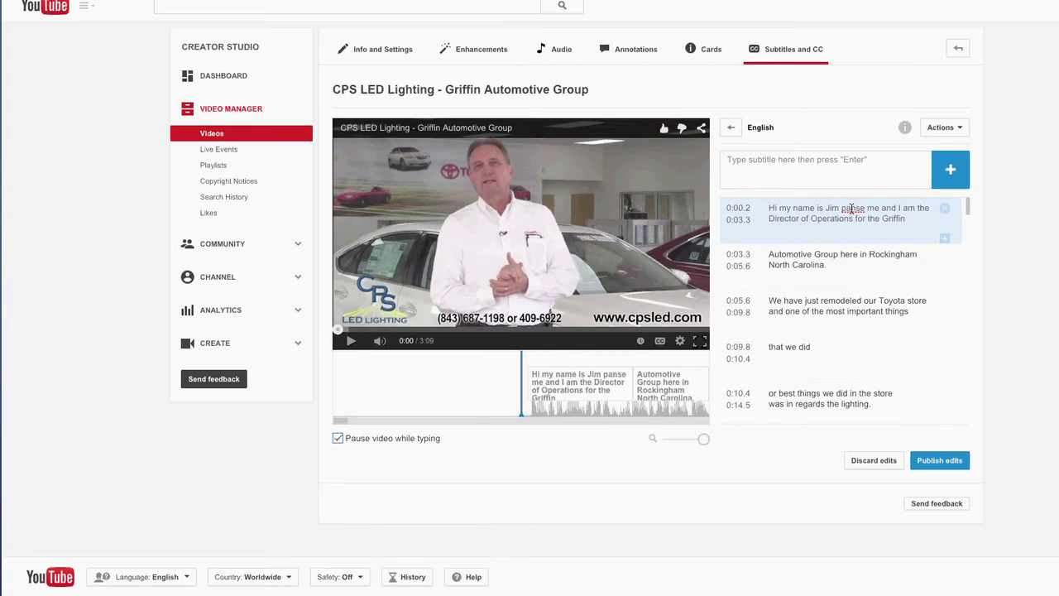
pyautogui.click(852, 209)
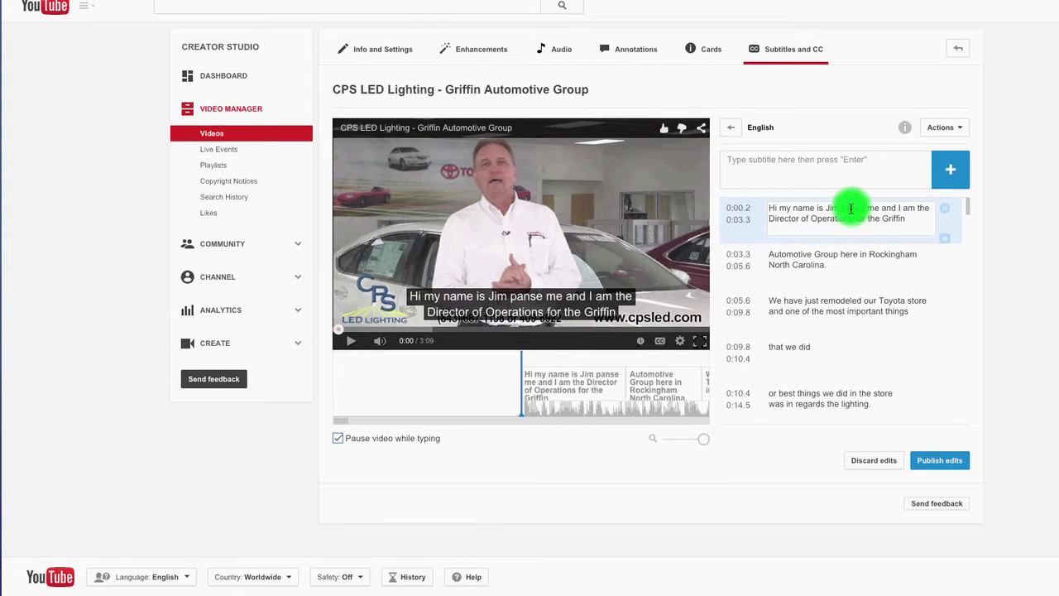
pyautogui.write('Tanski')
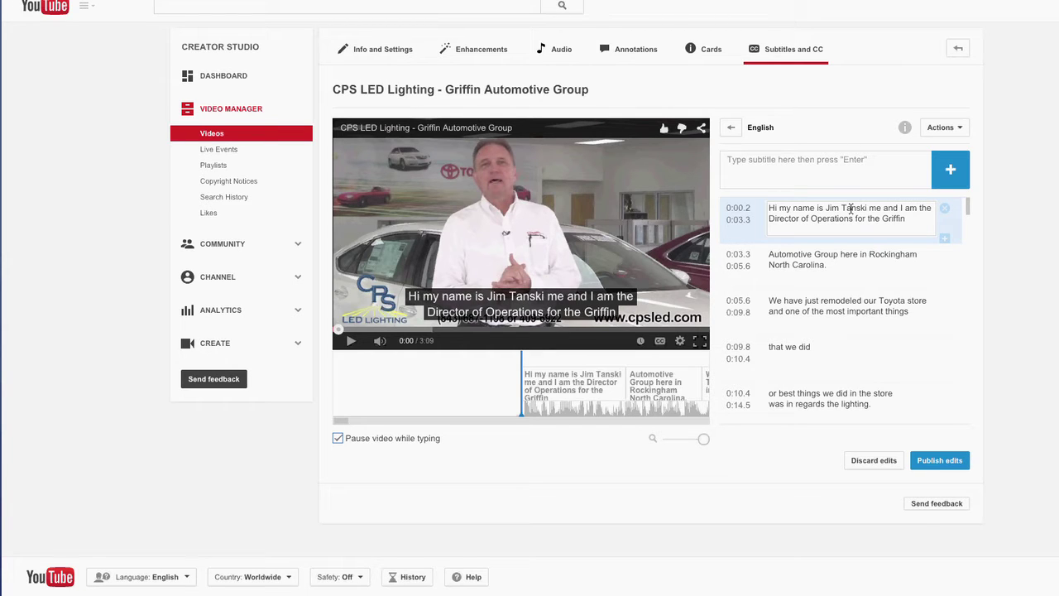
pyautogui.press('Delete')
pyautogui.press('Delete')
pyautogui.press('Delete')
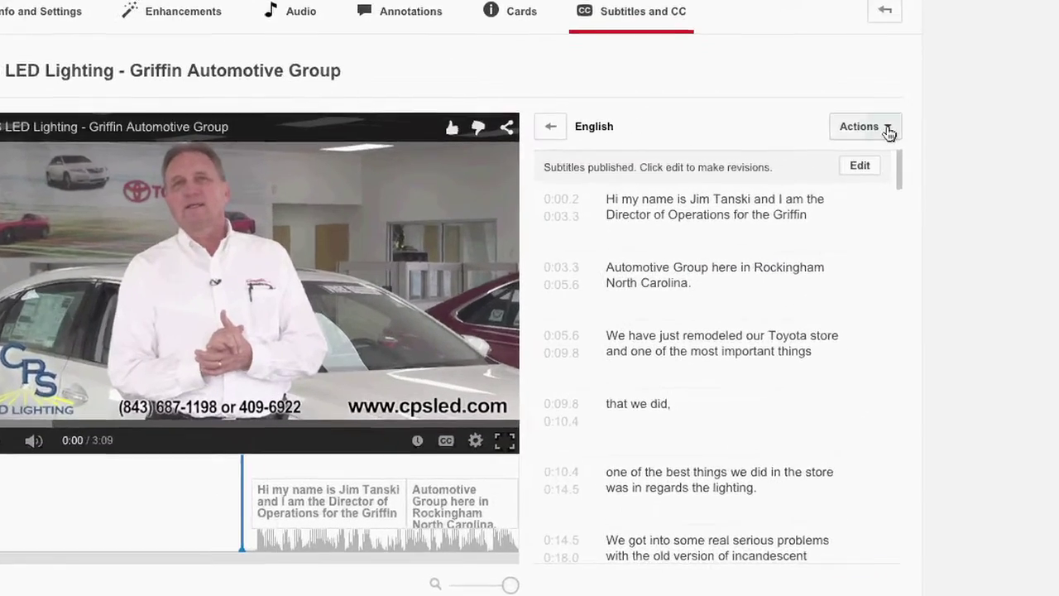
# Step: Download the English captions in .srt format, saving the file as CPS.srt
pyautogui.click(950, 128)
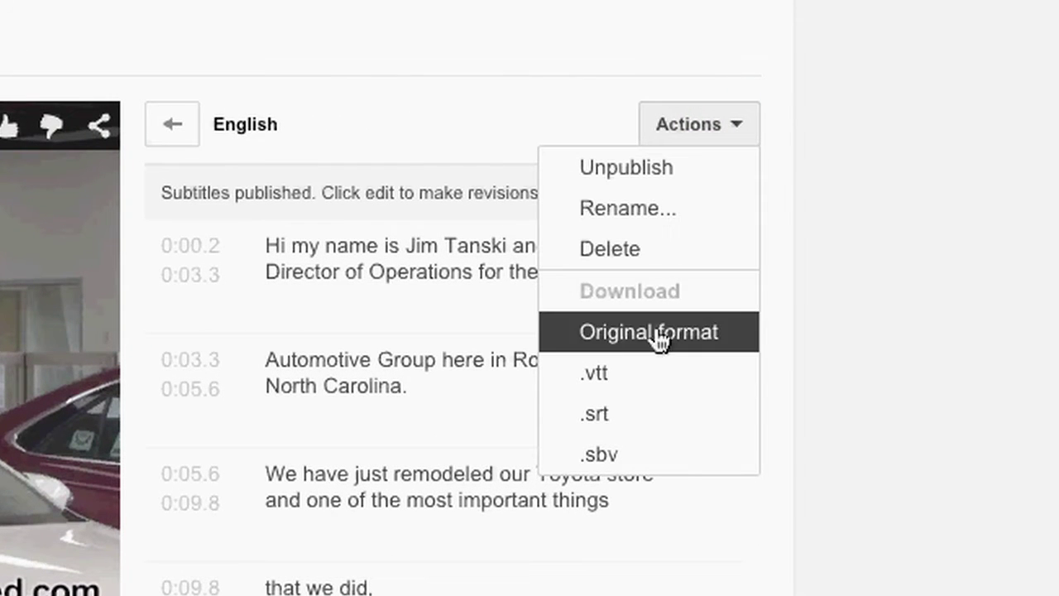
pyautogui.click(599, 417)
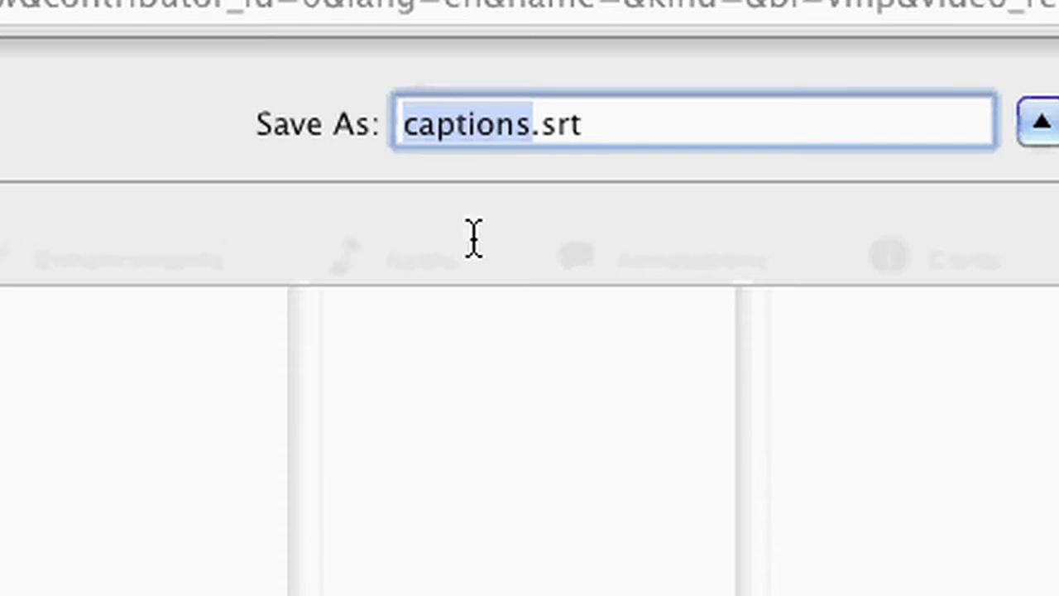
pyautogui.tripleClick(477, 135)
pyautogui.click(480, 139)
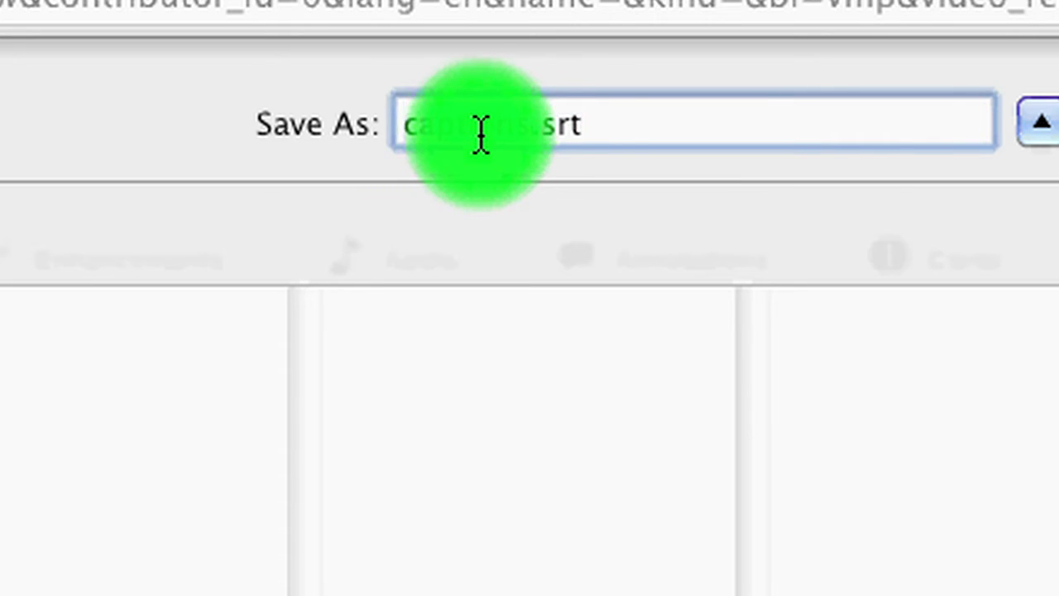
pyautogui.doubleClick(481, 139)
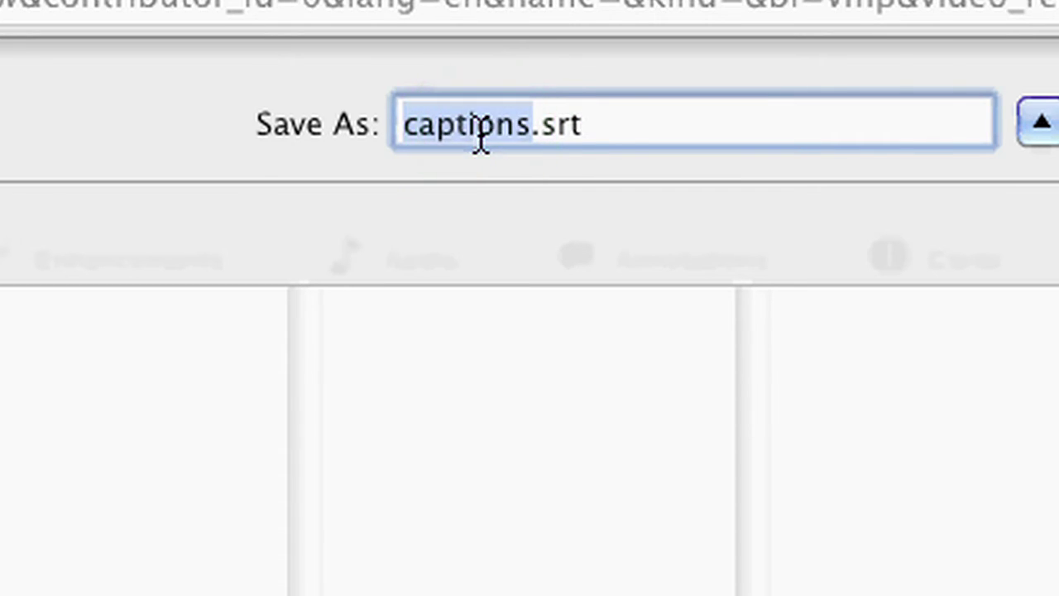
pyautogui.write('CPS')
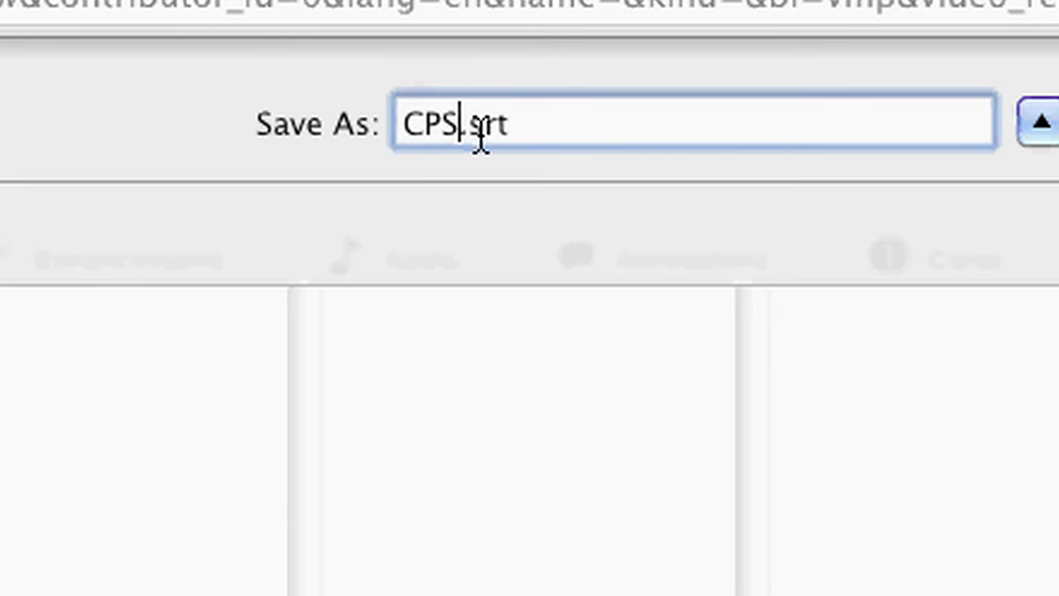
pyautogui.press('Return')
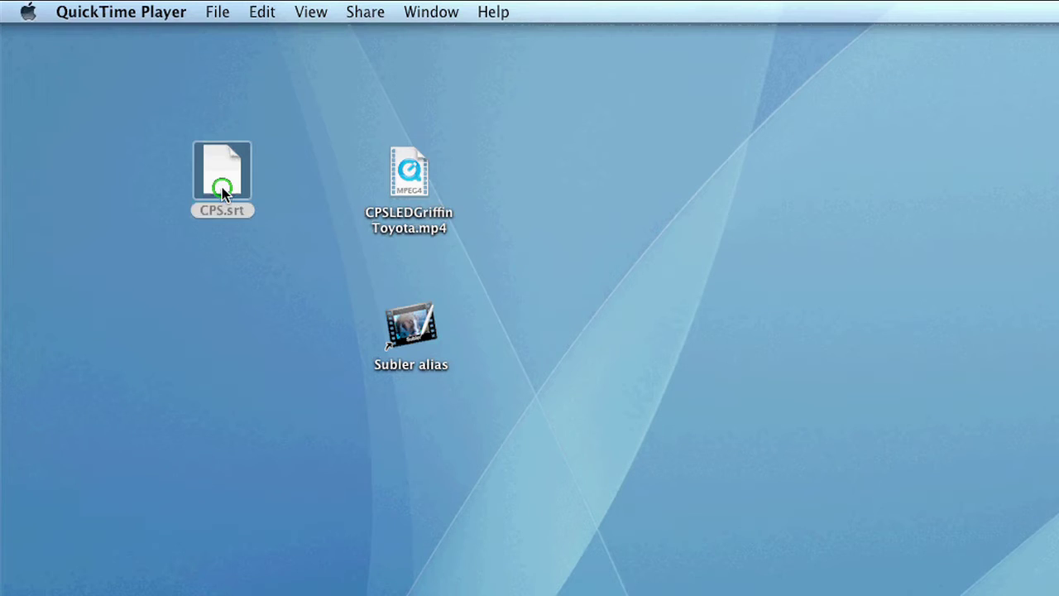
# Step: Preview CPS.srt in Quick Look to check its numbered, timed caption lines, then close it
pyautogui.click(220, 189)
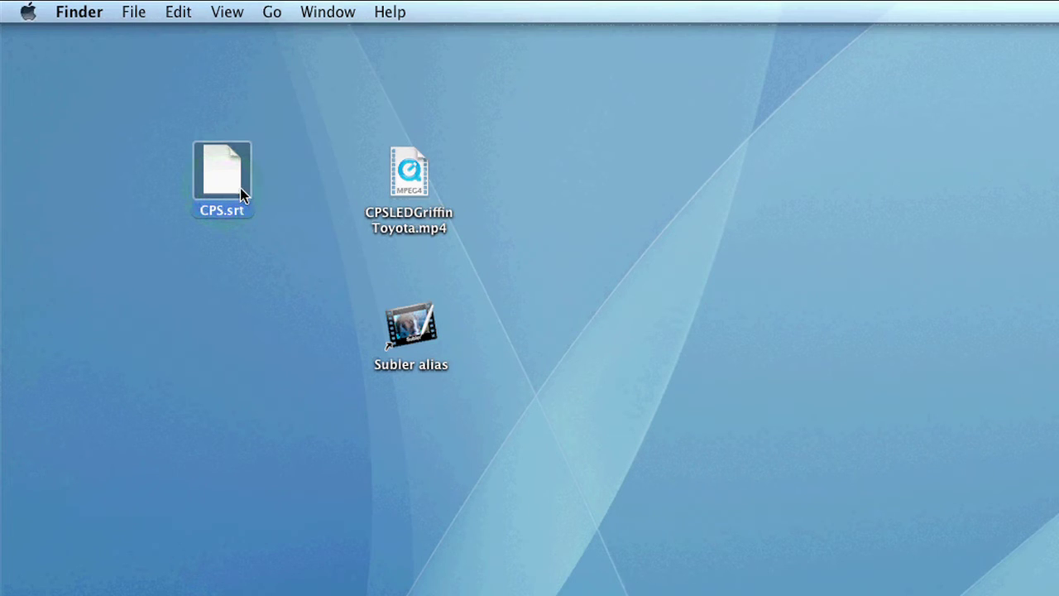
pyautogui.press('space')
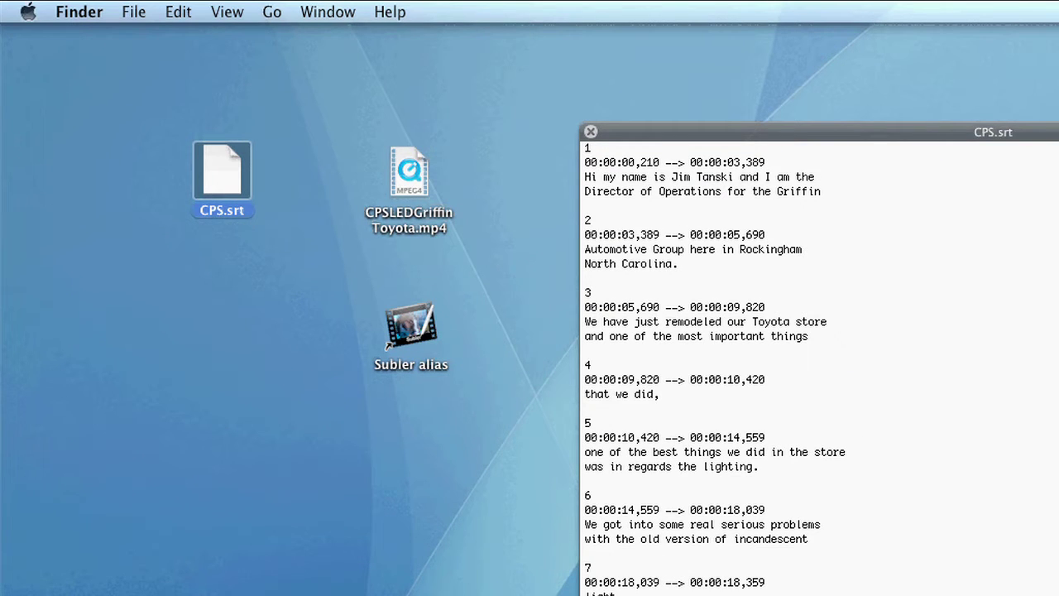
pyautogui.scroll(-15, 819, 364)
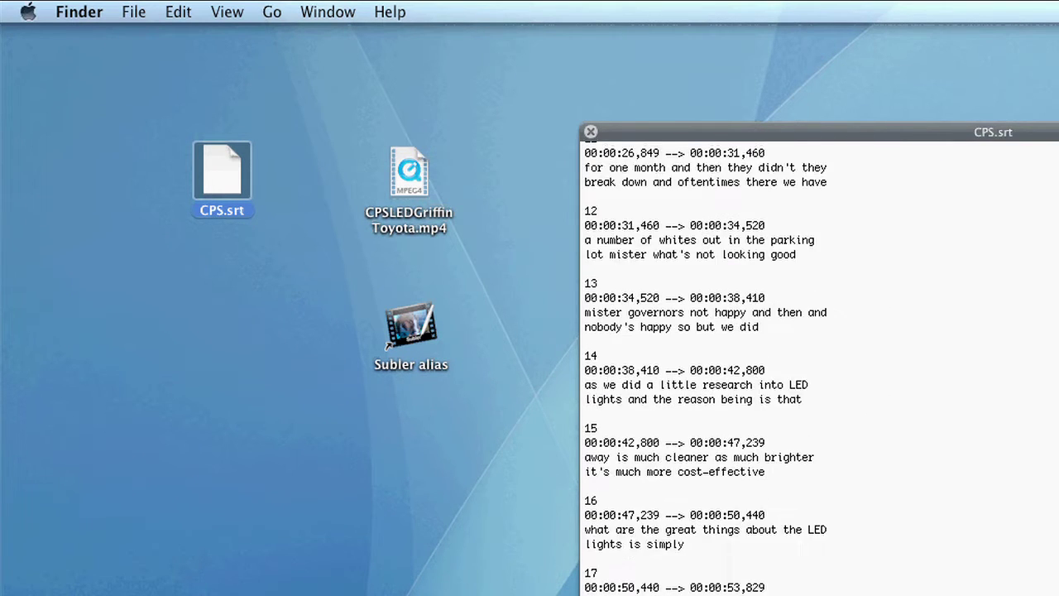
pyautogui.scroll(-20, 819, 364)
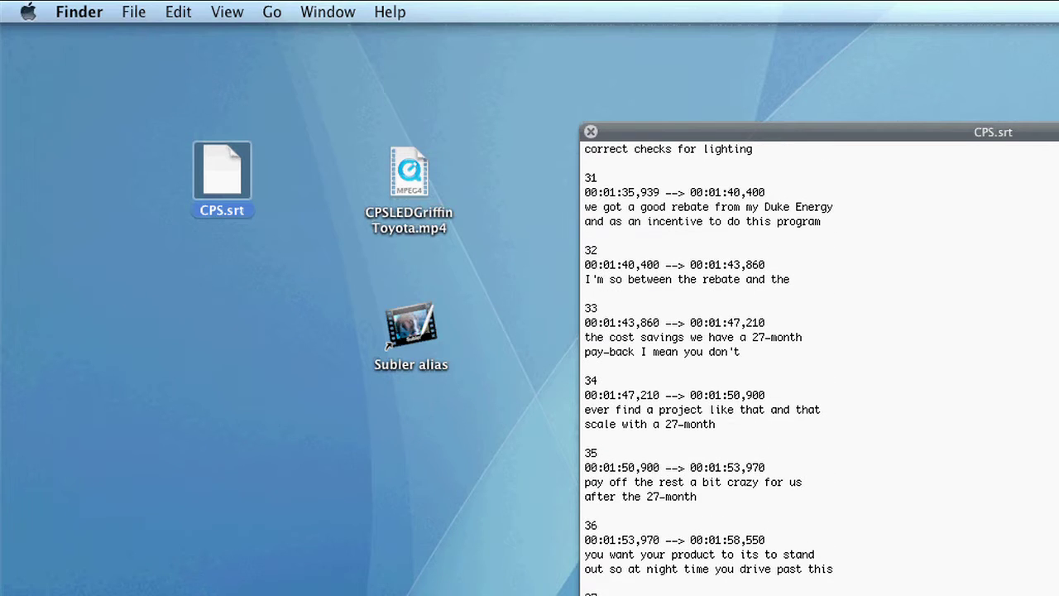
pyautogui.press('space')
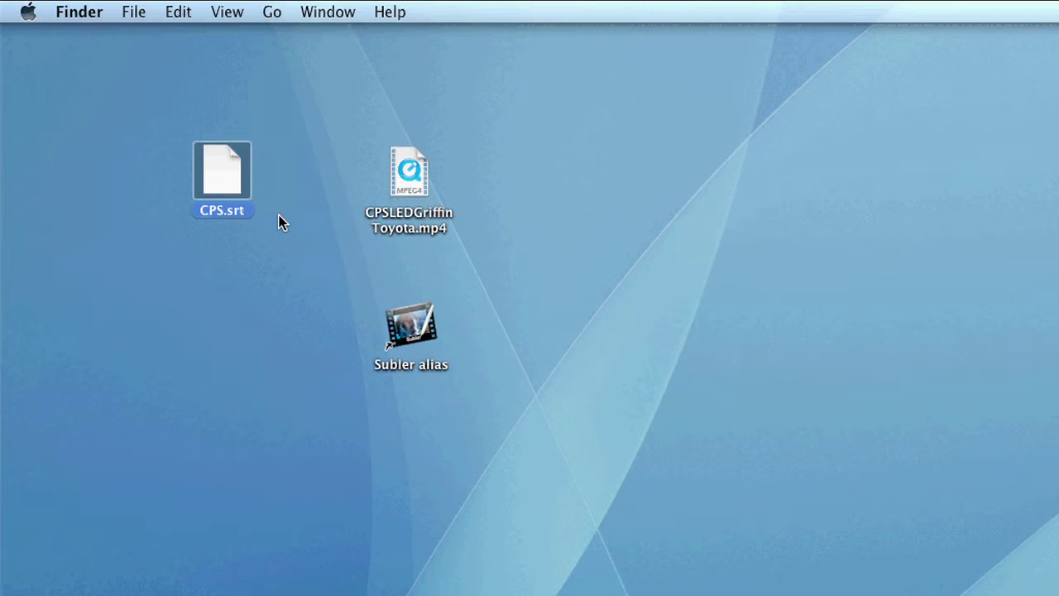
pyautogui.click(413, 182)
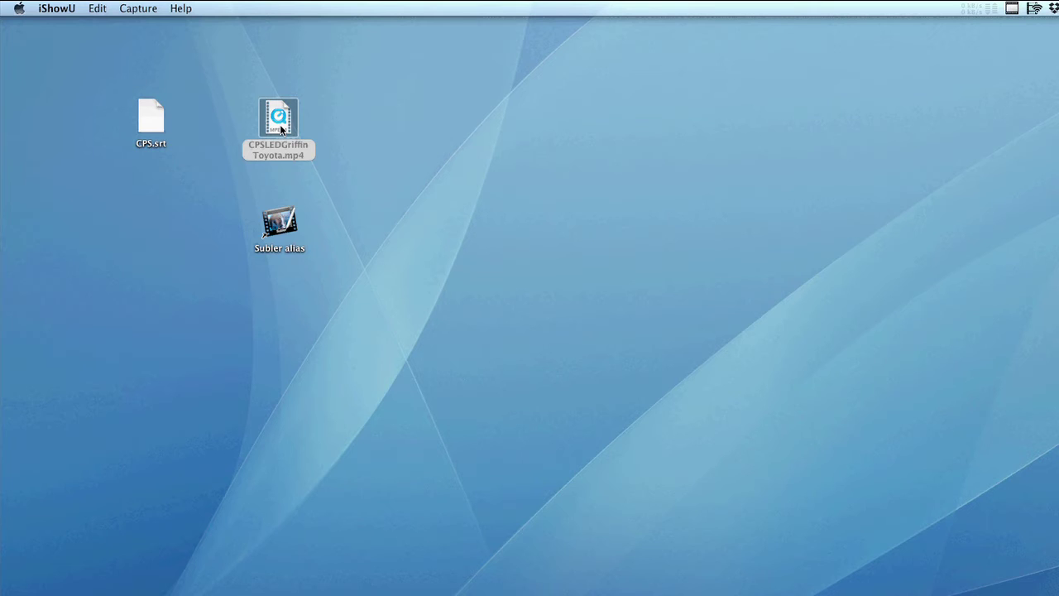
pyautogui.click(280, 124)
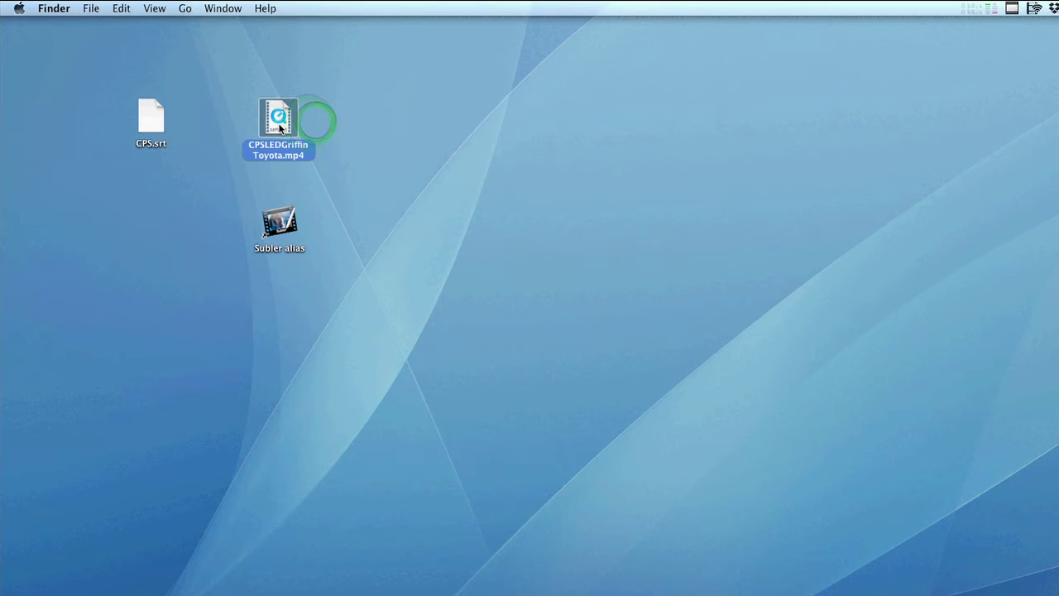
pyautogui.rightClick(280, 124)
pyautogui.moveTo(331, 144)
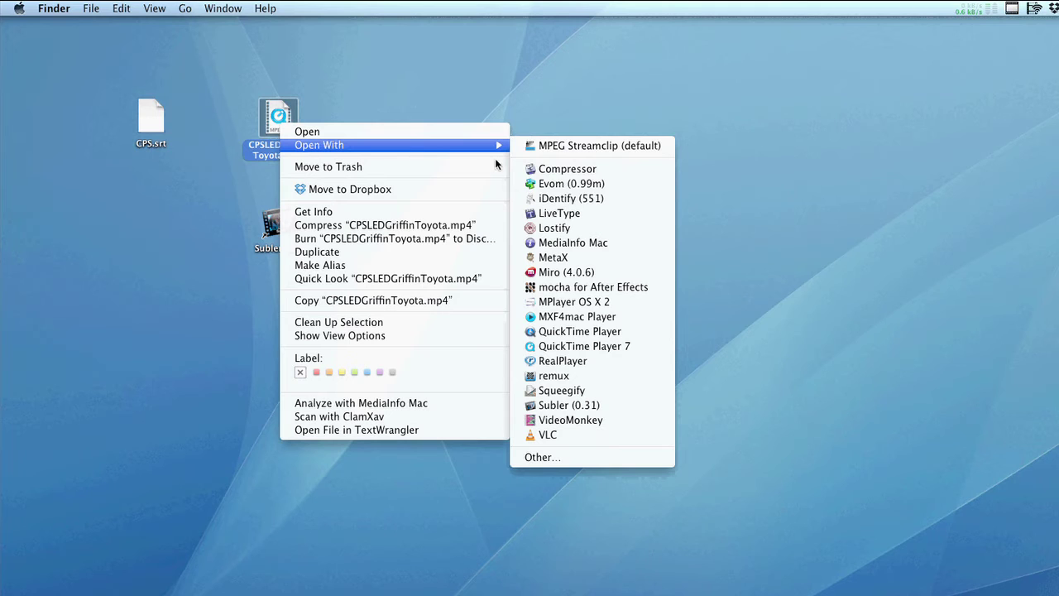
pyautogui.click(551, 338)
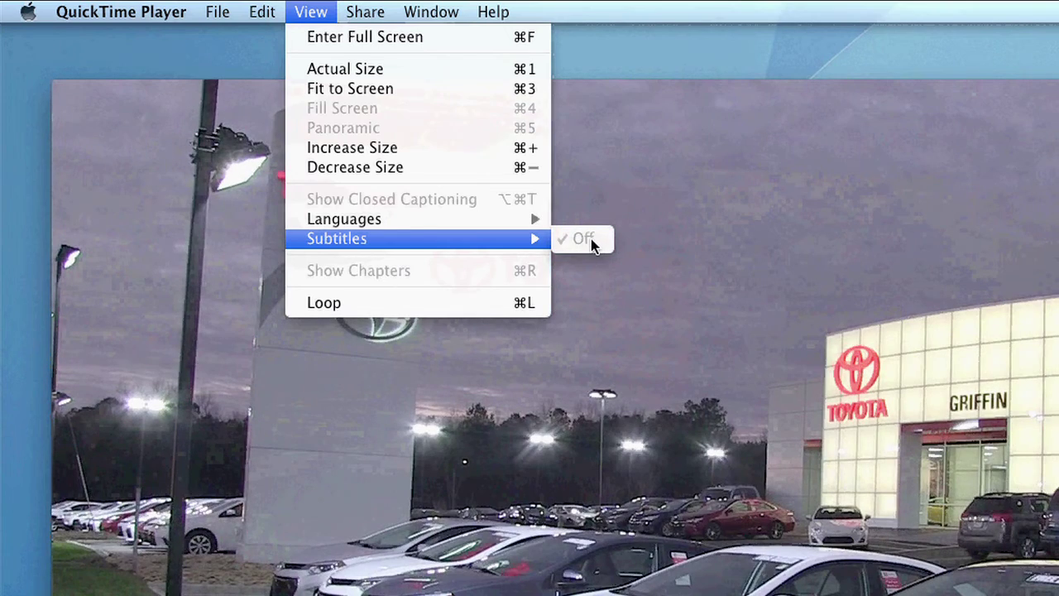
pyautogui.click(592, 240)
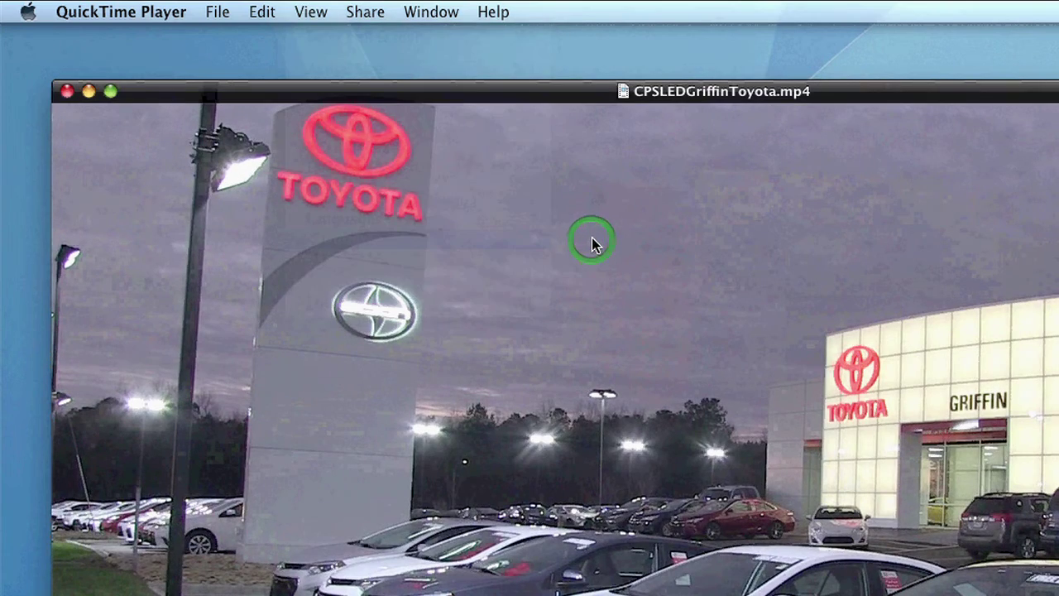
pyautogui.press('super+w')
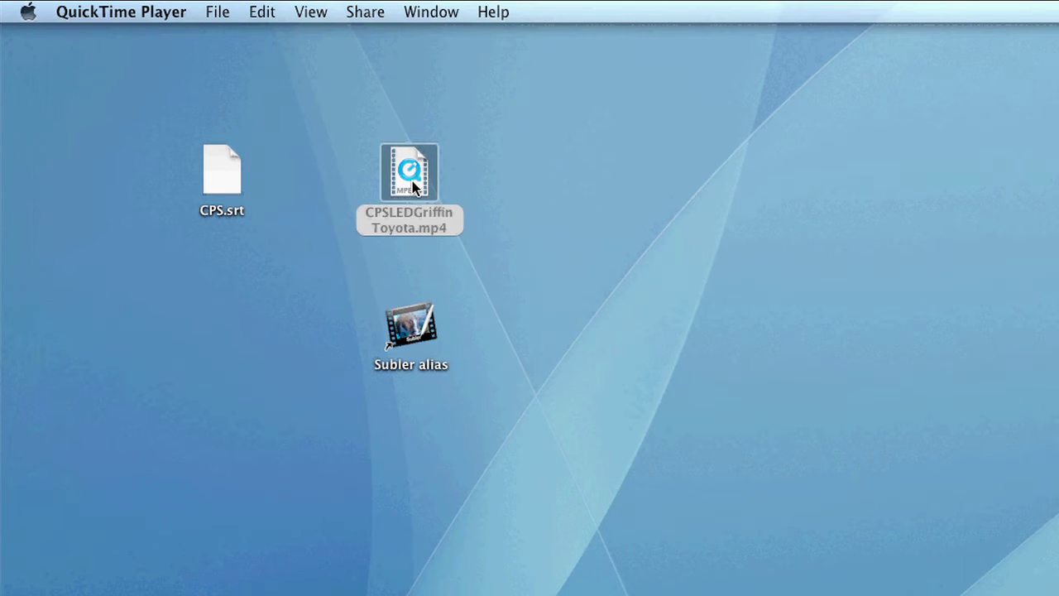
pyautogui.click(411, 327)
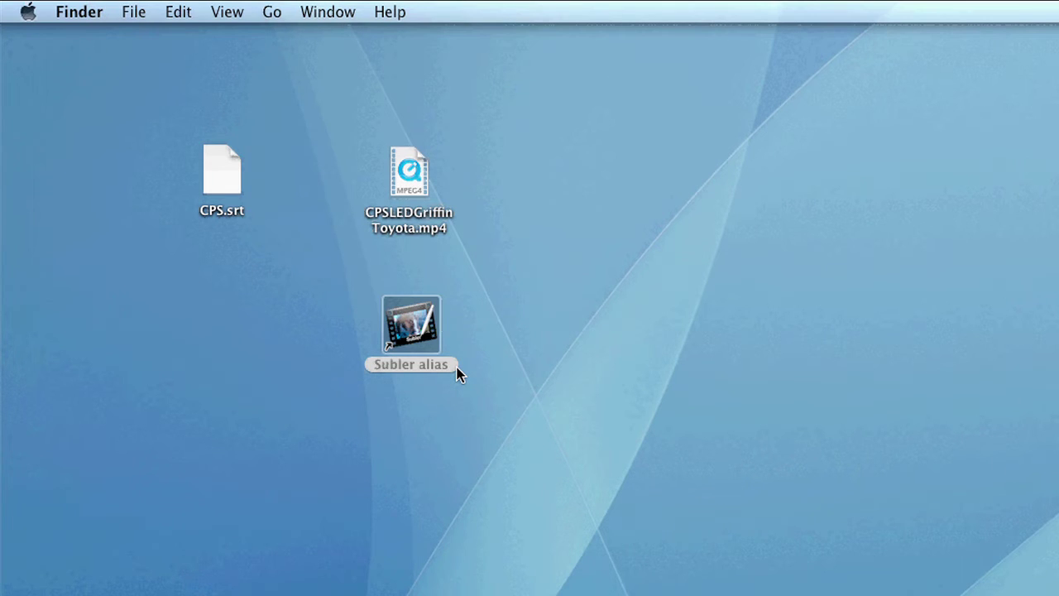
# Step: Launch Subler and open CPSLEDGriffinToyota.mp4 in it
pyautogui.doubleClick(418, 335)
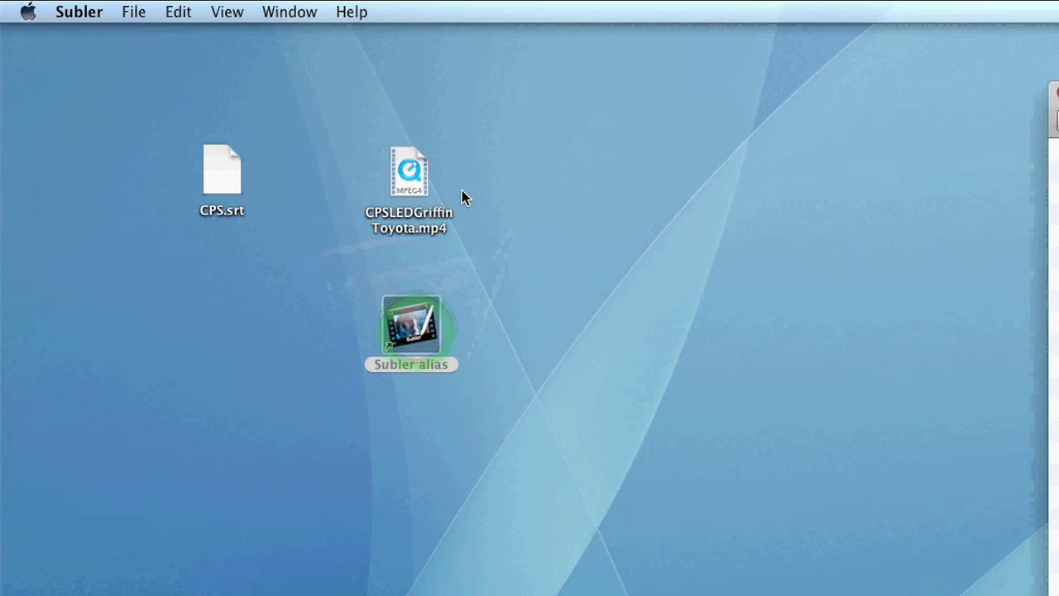
pyautogui.click(414, 184)
pyautogui.moveTo(414, 184); pyautogui.dragTo(416, 323)
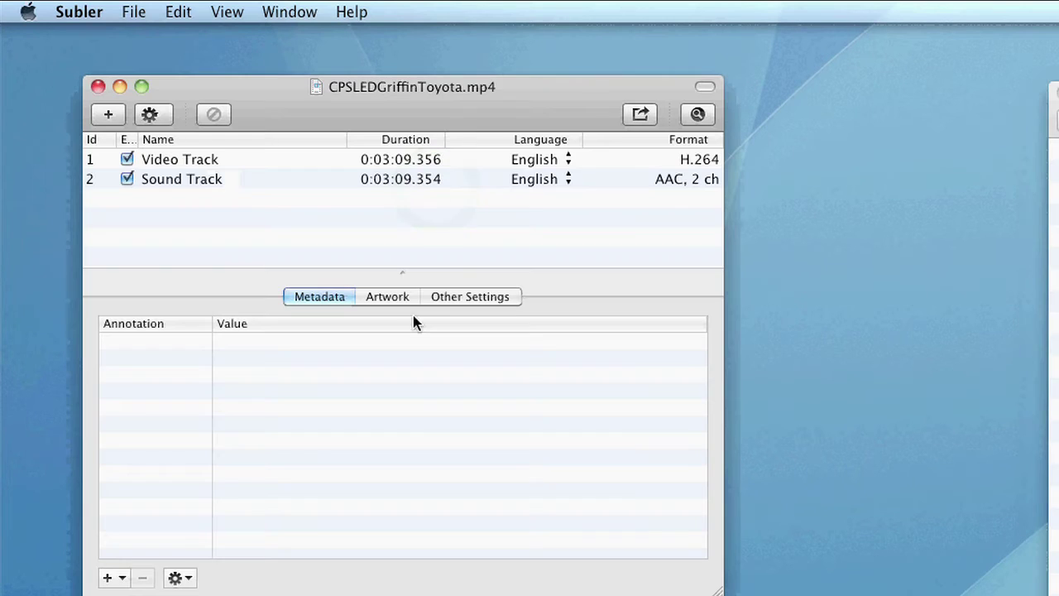
pyautogui.moveTo(320, 124); pyautogui.dragTo(558, 125)
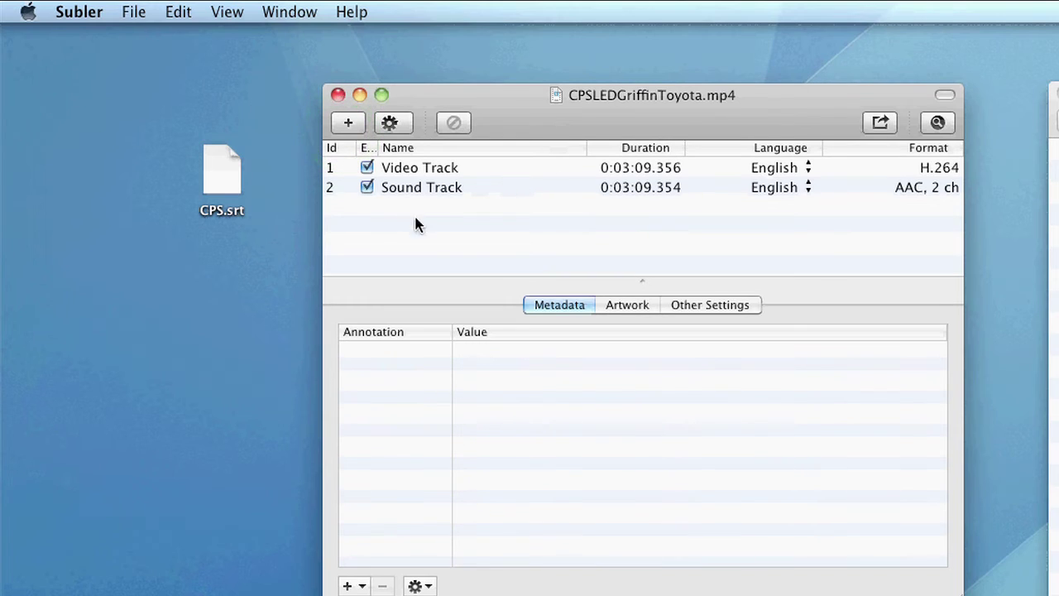
# Step: Add CPS.srt to the movie as a subtitle track with language English
pyautogui.moveTo(235, 189); pyautogui.dragTo(402, 245)
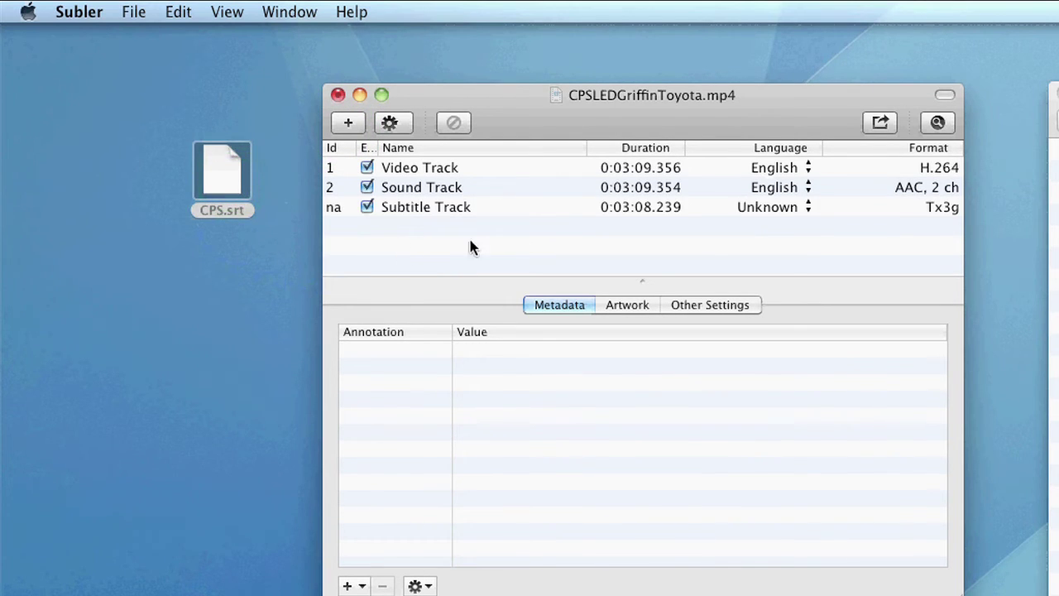
pyautogui.click(808, 207)
pyautogui.click(807, 206)
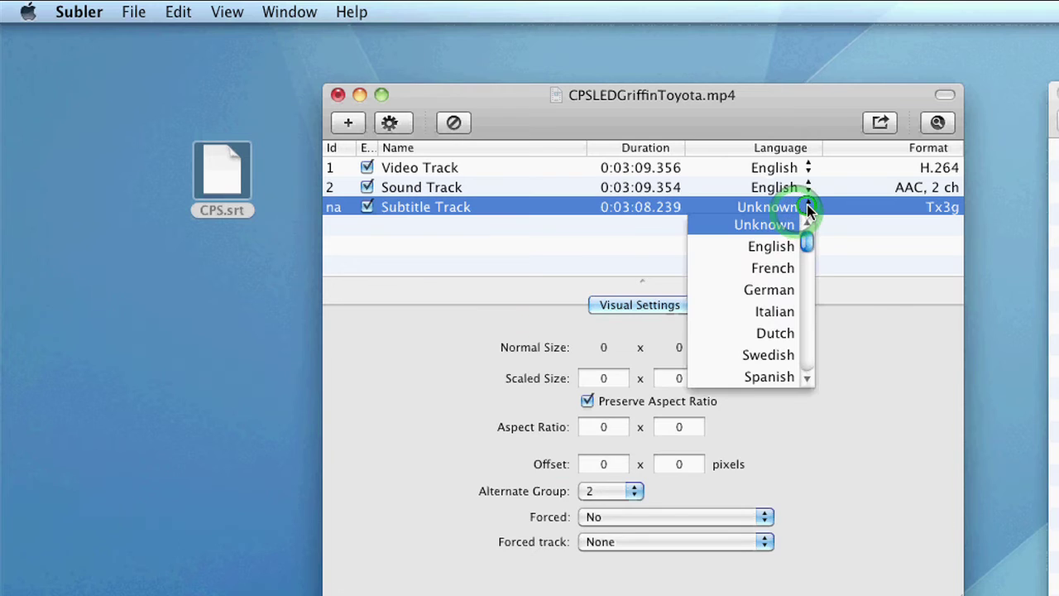
pyautogui.click(790, 246)
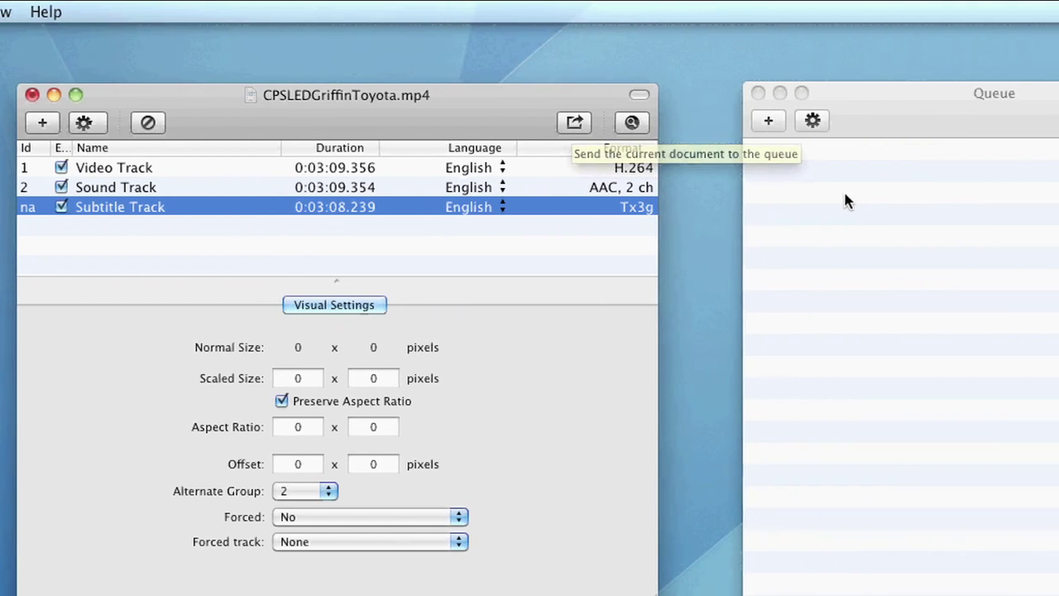
# Step: Queue the movie and run the job to write the subtitle track into CPSLEDGriffinToyota.mp4
pyautogui.click(472, 122)
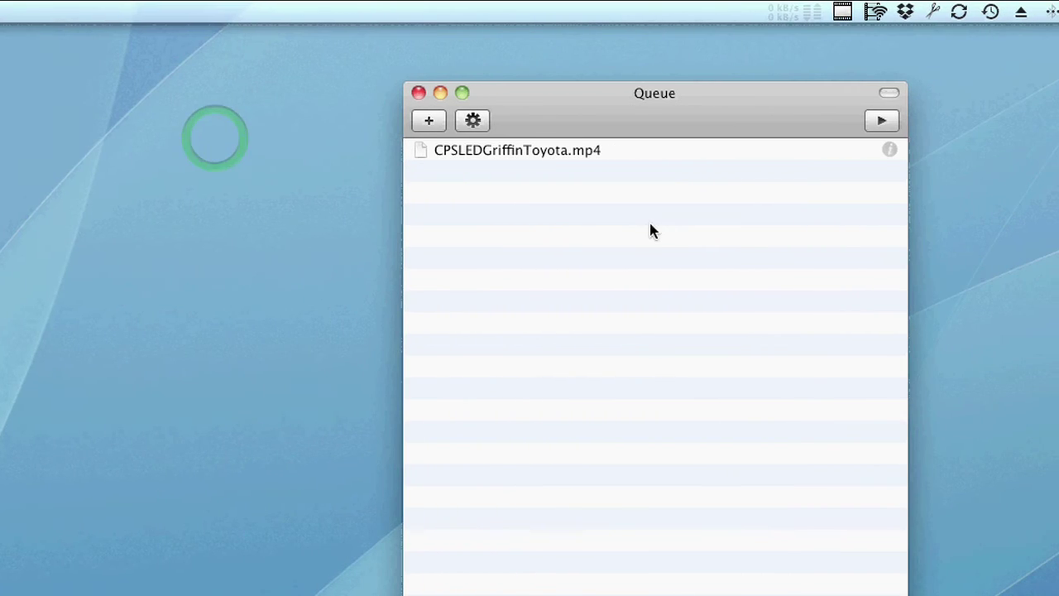
pyautogui.click(575, 156)
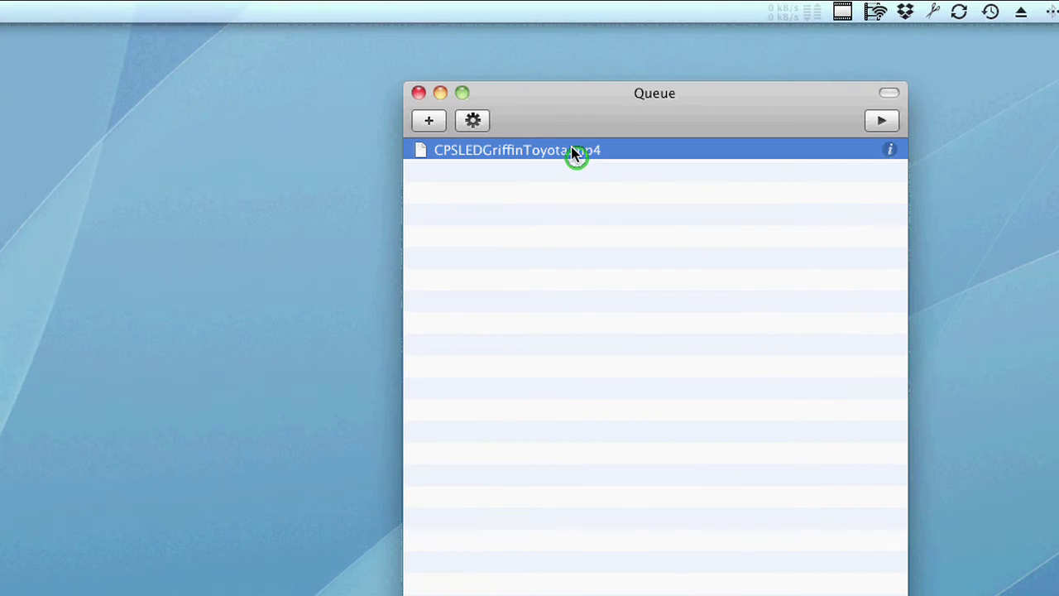
pyautogui.click(865, 120)
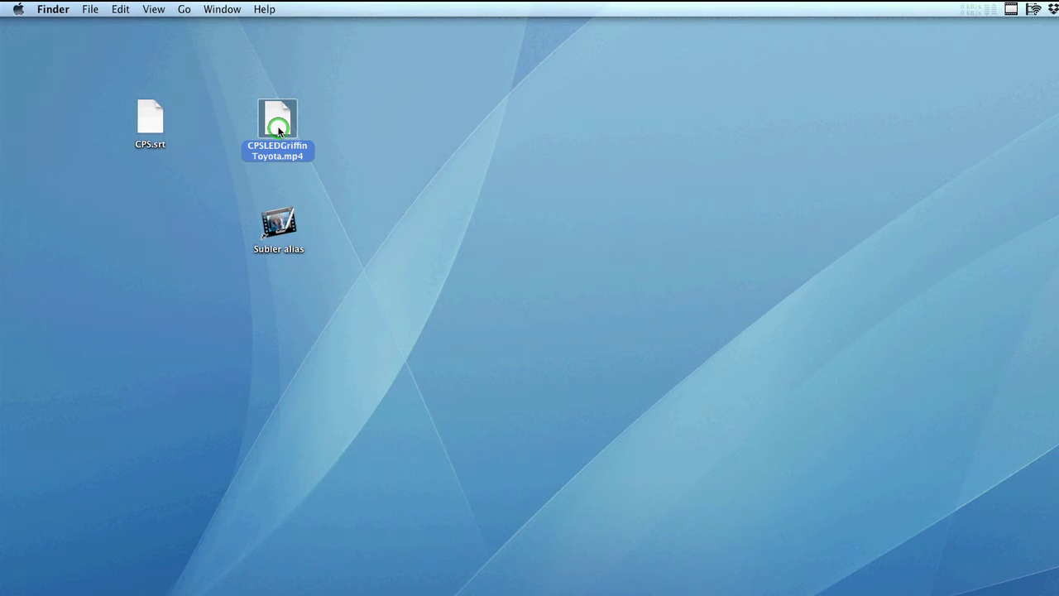
pyautogui.rightClick(281, 125)
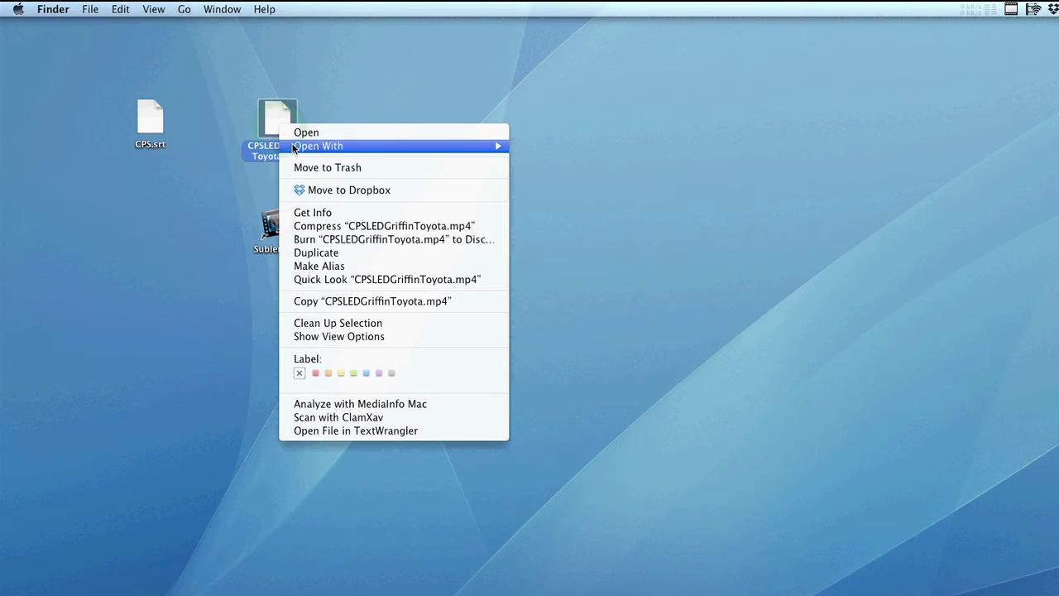
# Step: Open CPSLEDGriffinToyota.mp4 with QuickTime Player from the desktop
pyautogui.moveTo(294, 147)
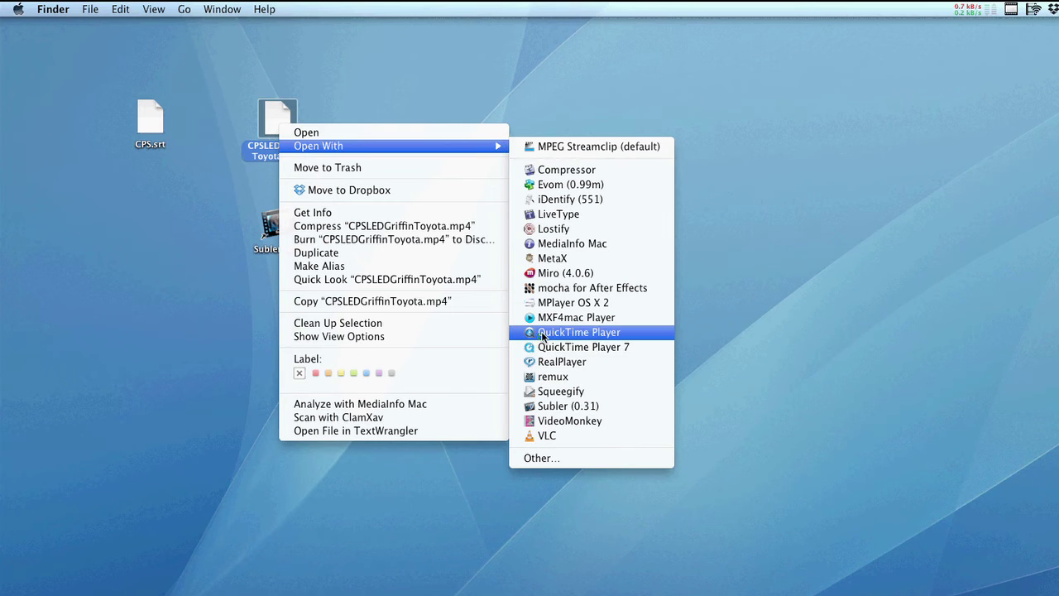